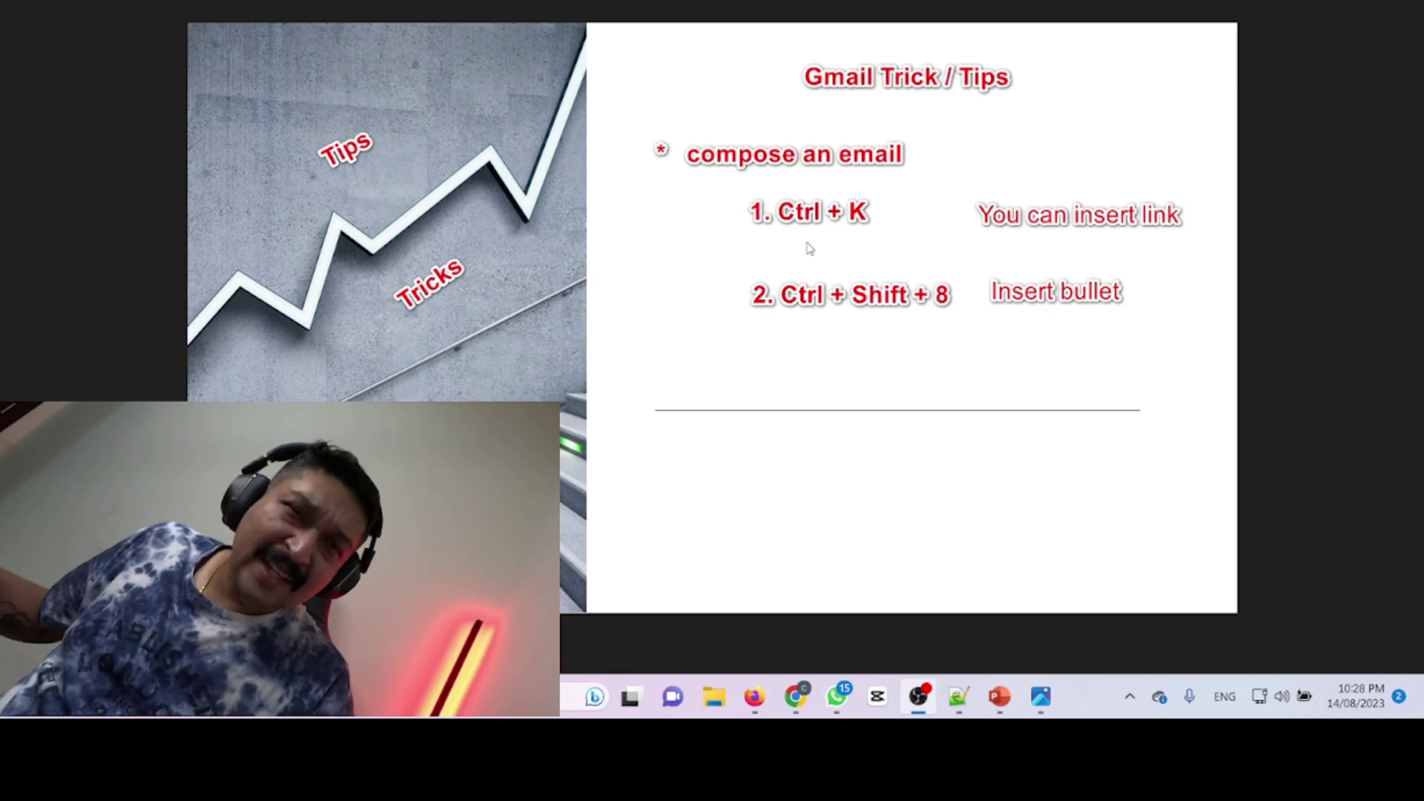
Start a new Gmail message in full screen and type 'Hello Dear's' in the body
left_click(795, 696)
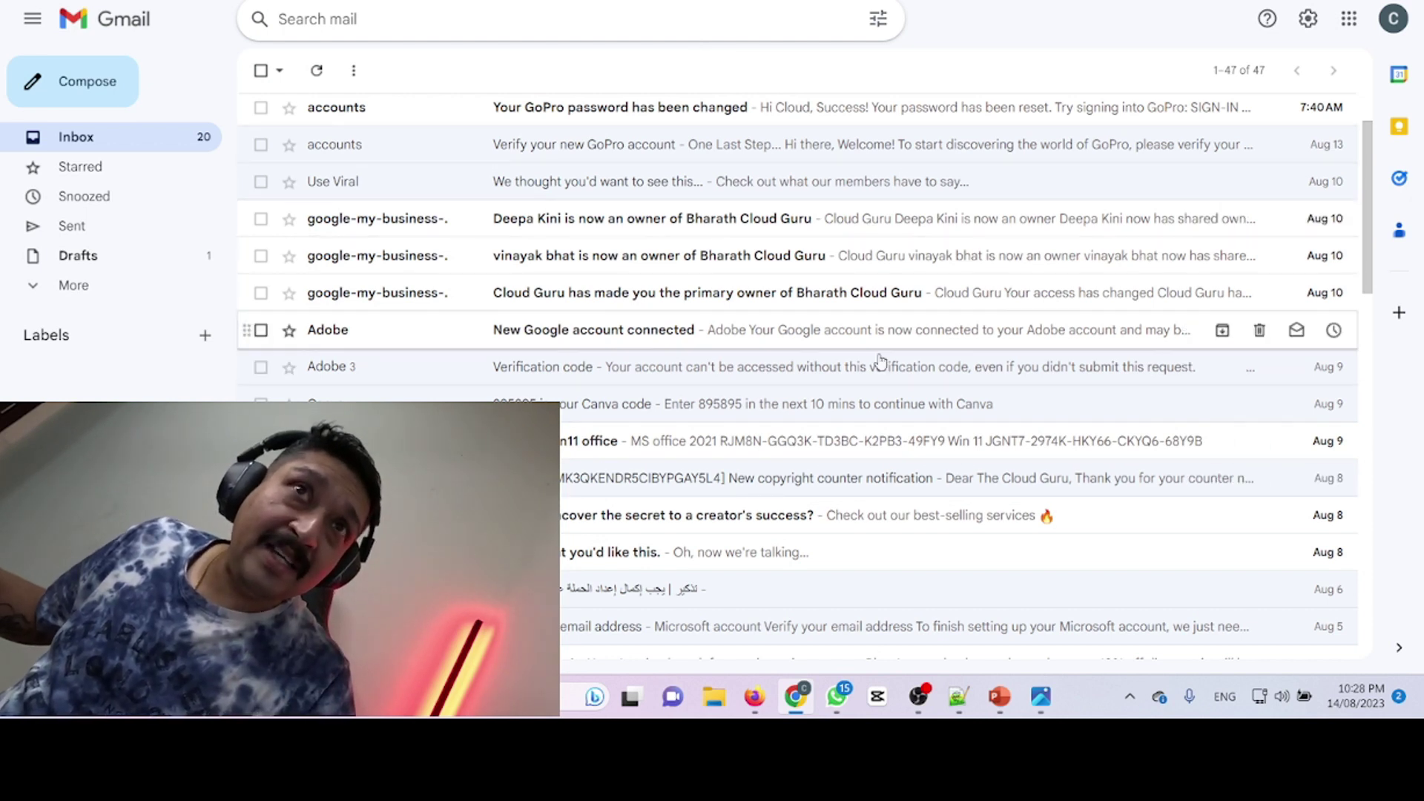
left_click(87, 91)
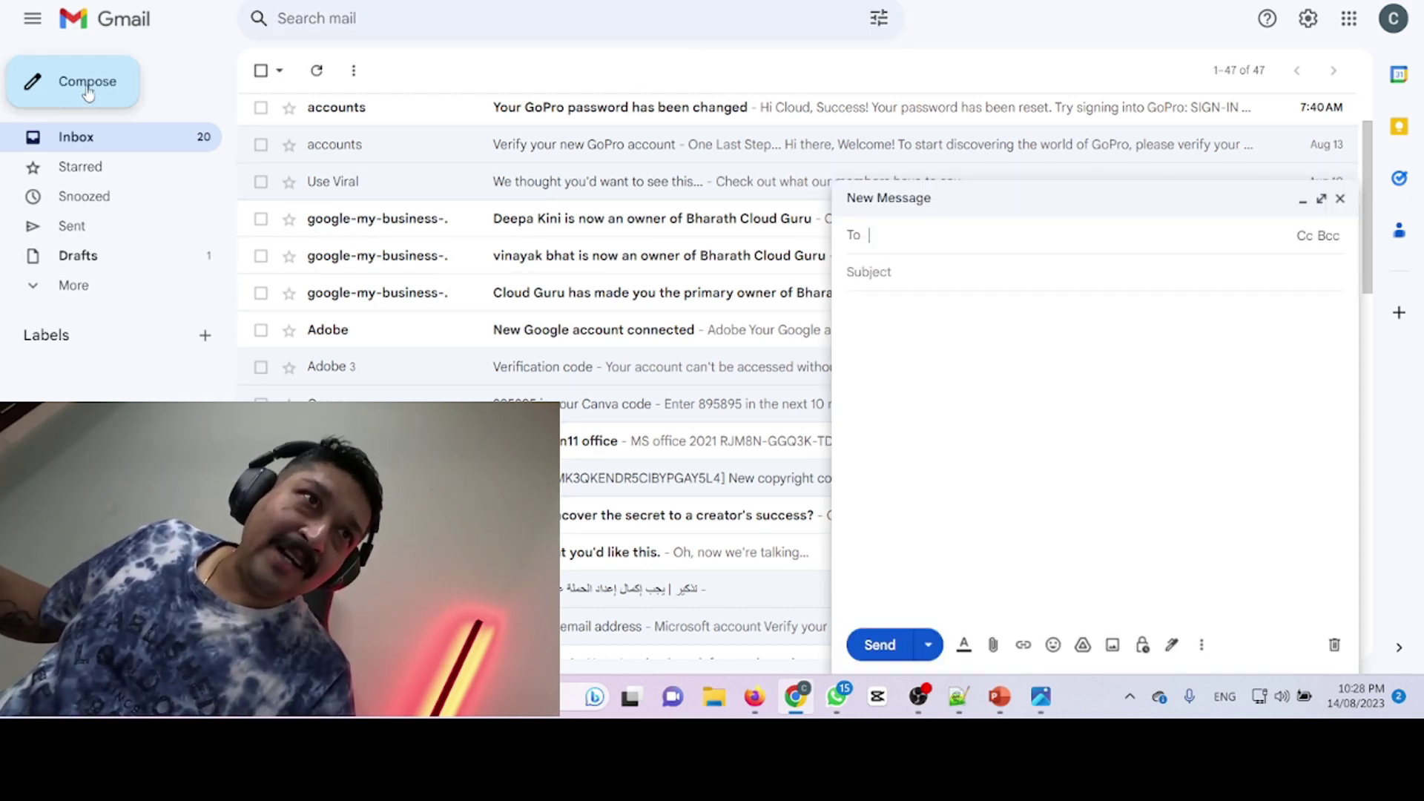
left_click(1322, 200)
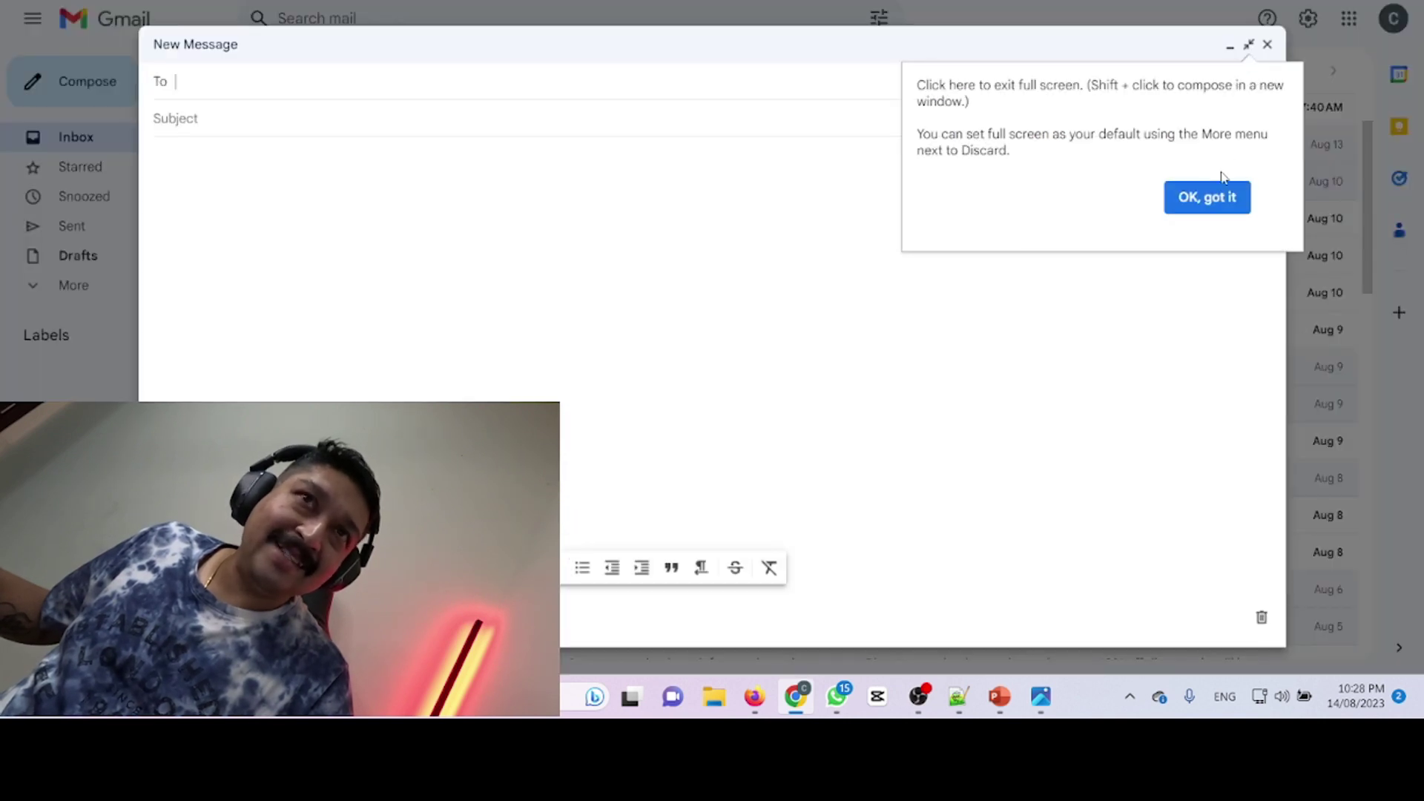
left_click(1216, 195)
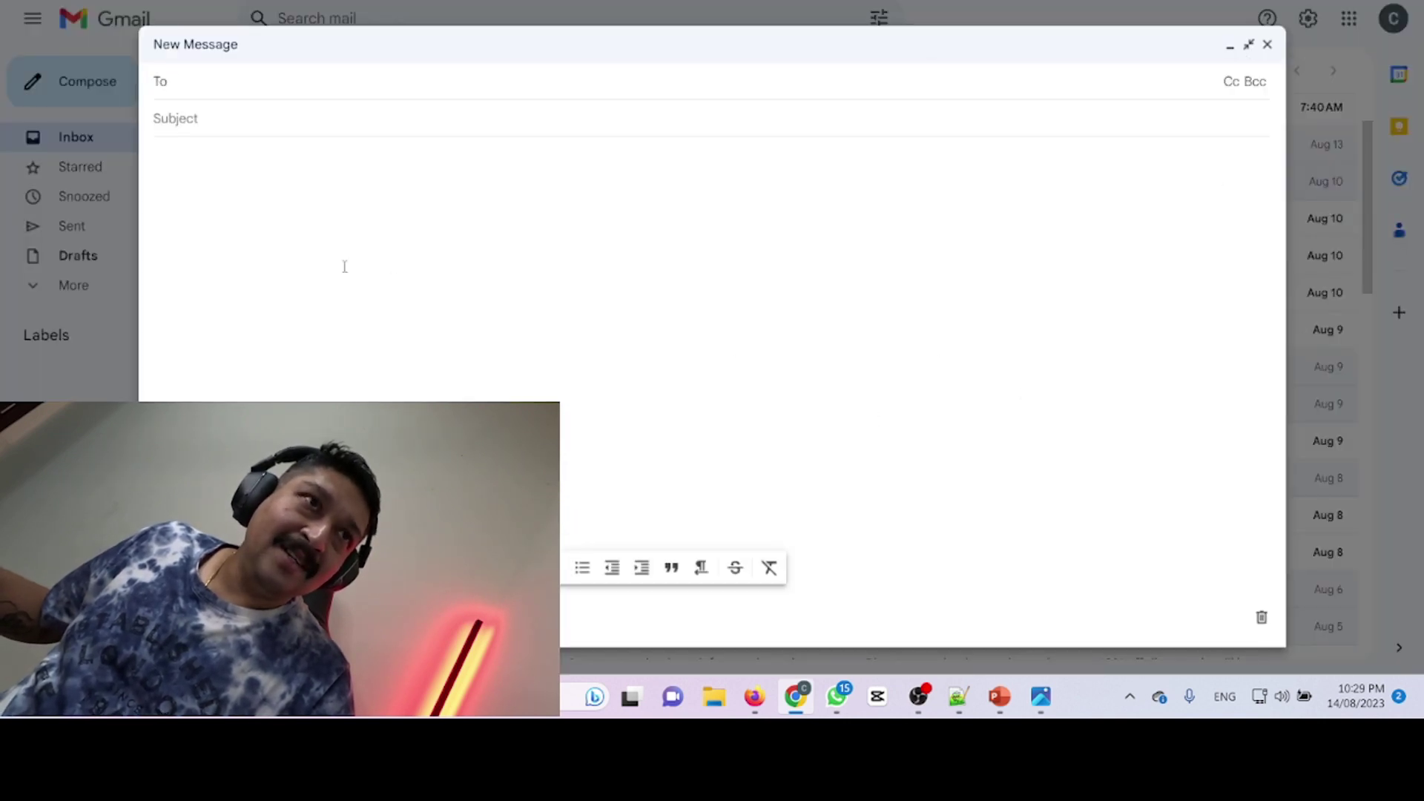
left_click(230, 180)
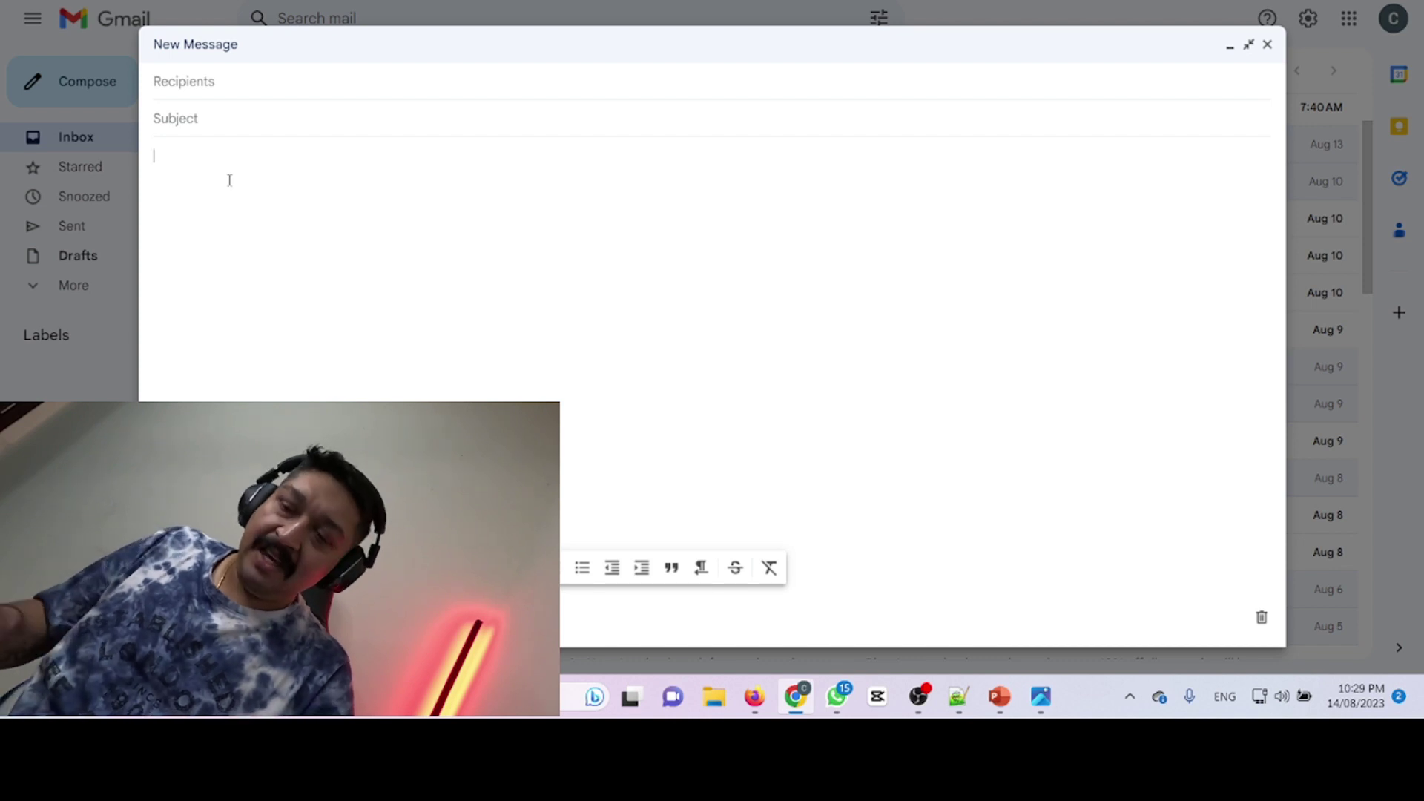
type("Hello De")
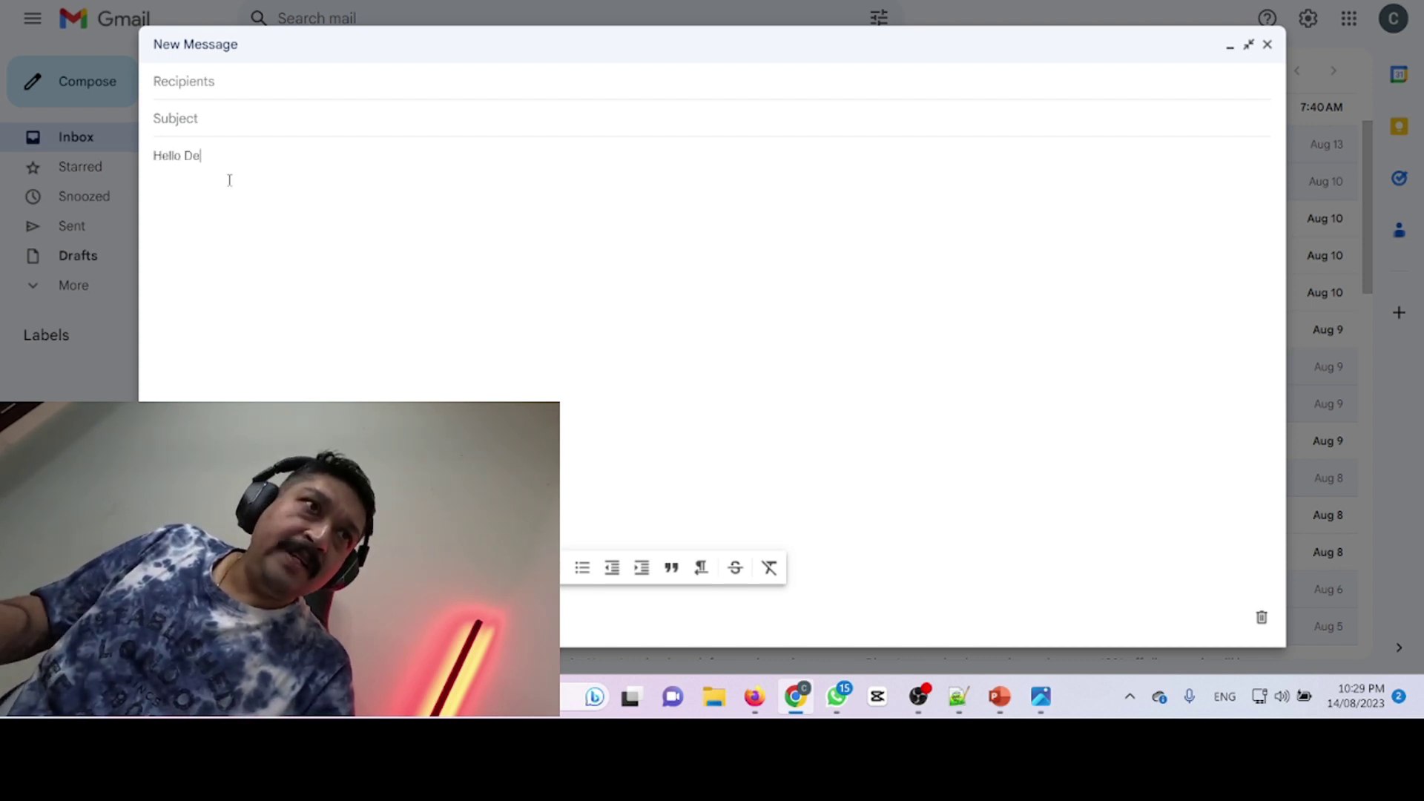
type("ar's")
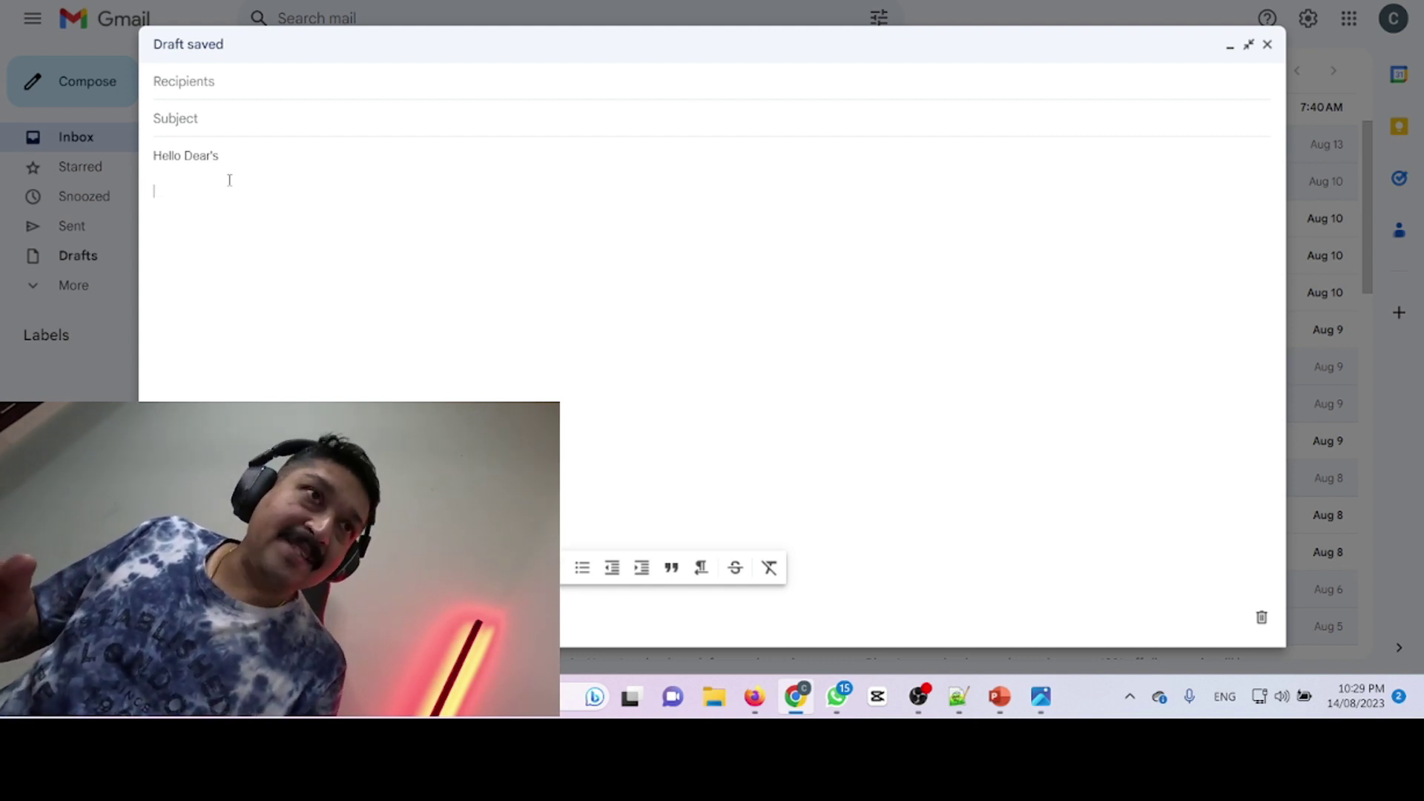
key("ctrl+k")
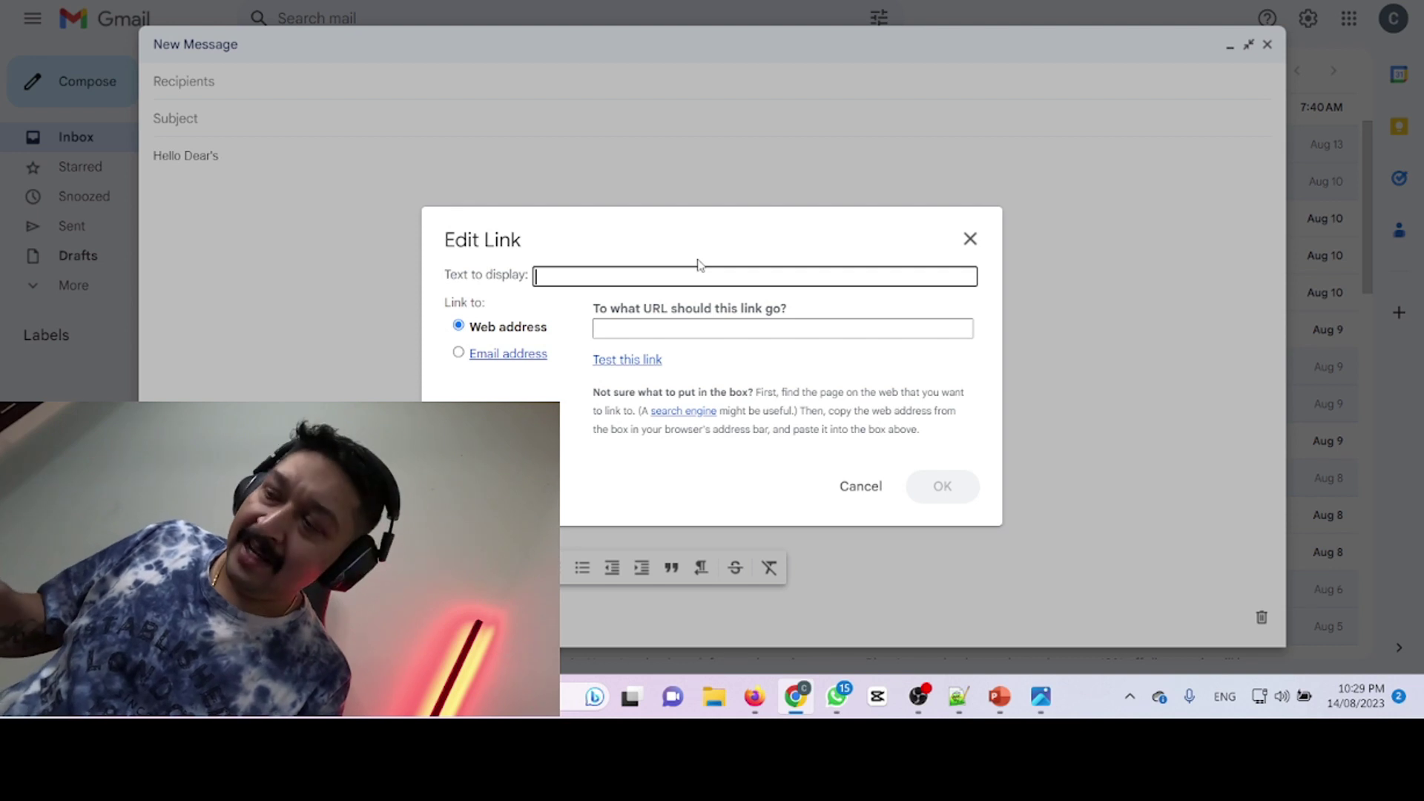
type("Bharath")
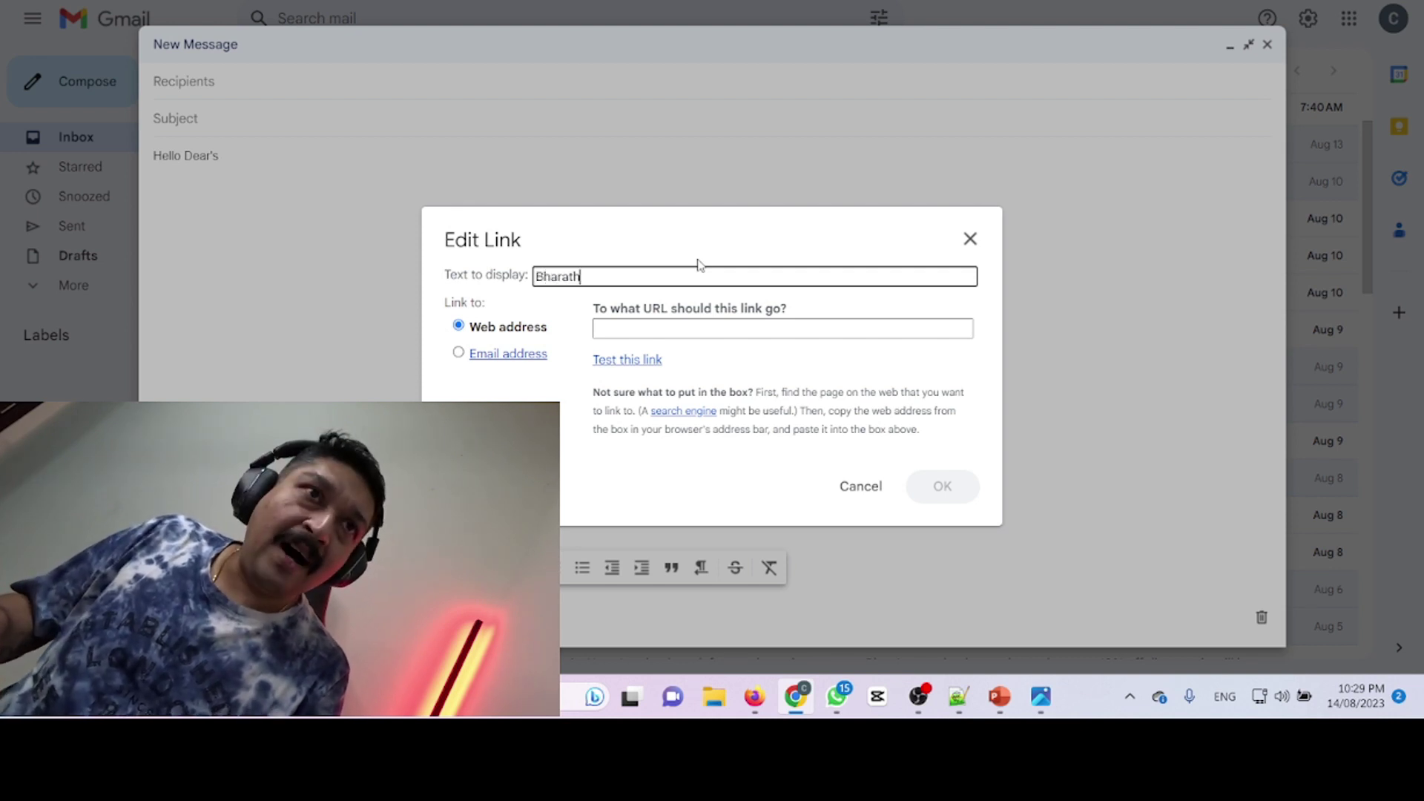
type("Cloud")
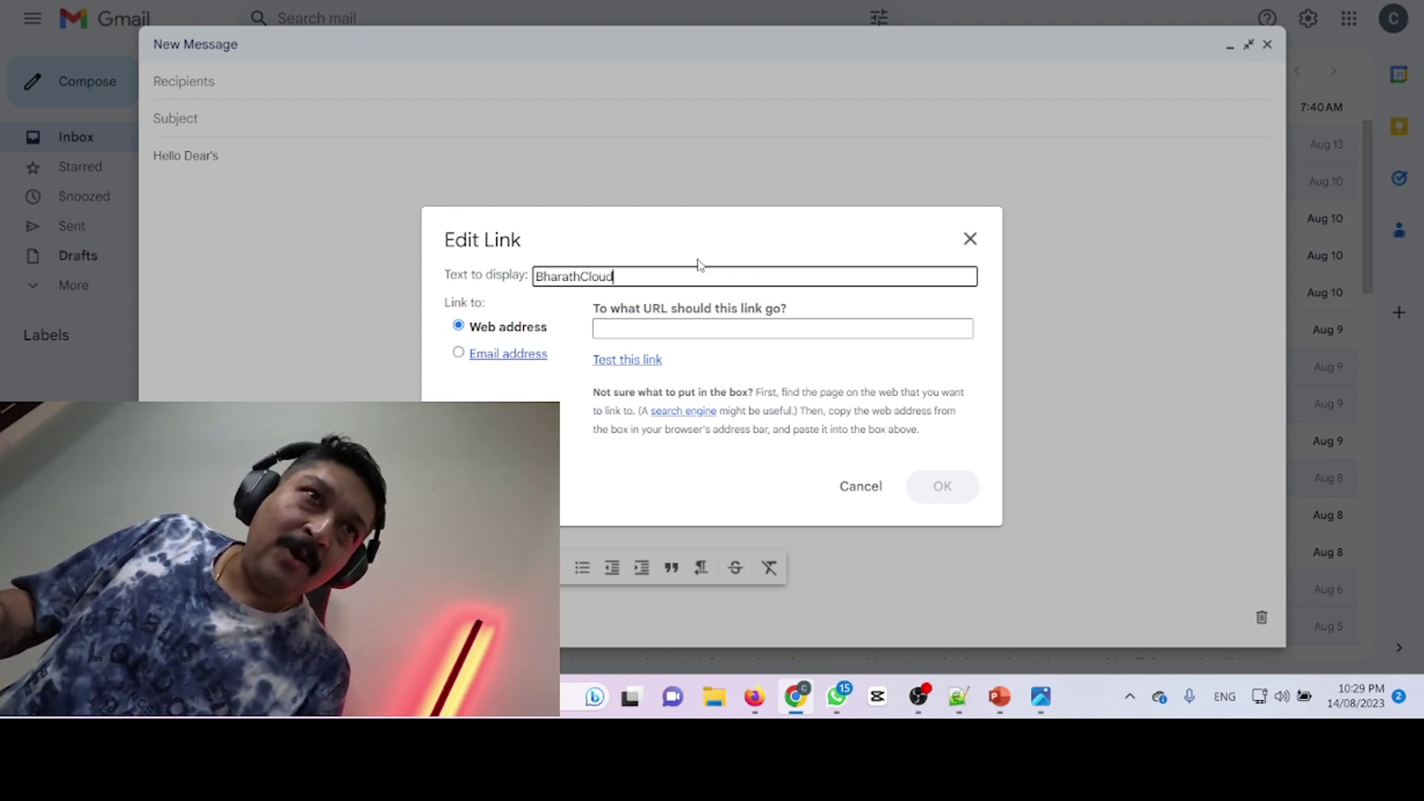
type("Guru")
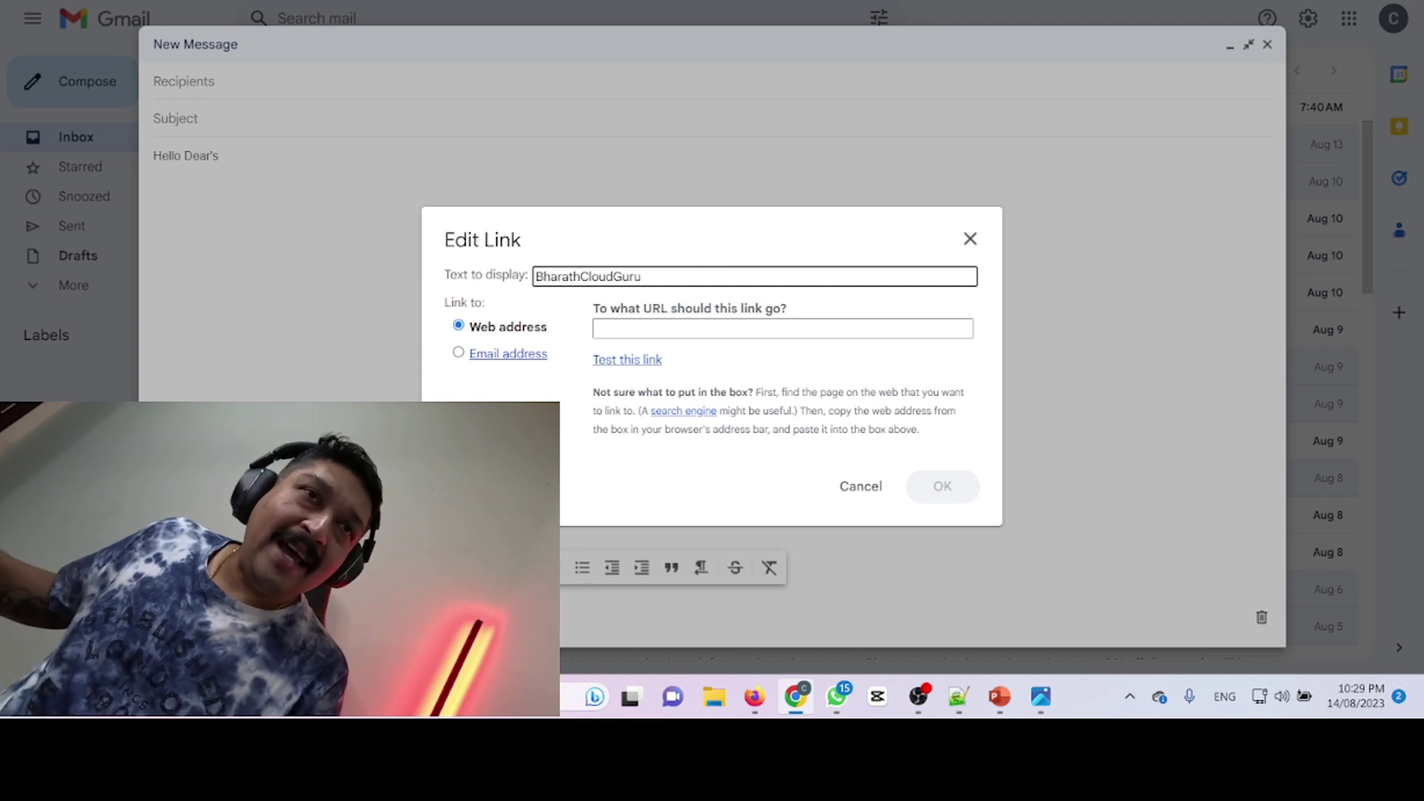
left_click(643, 328)
right_click(643, 328)
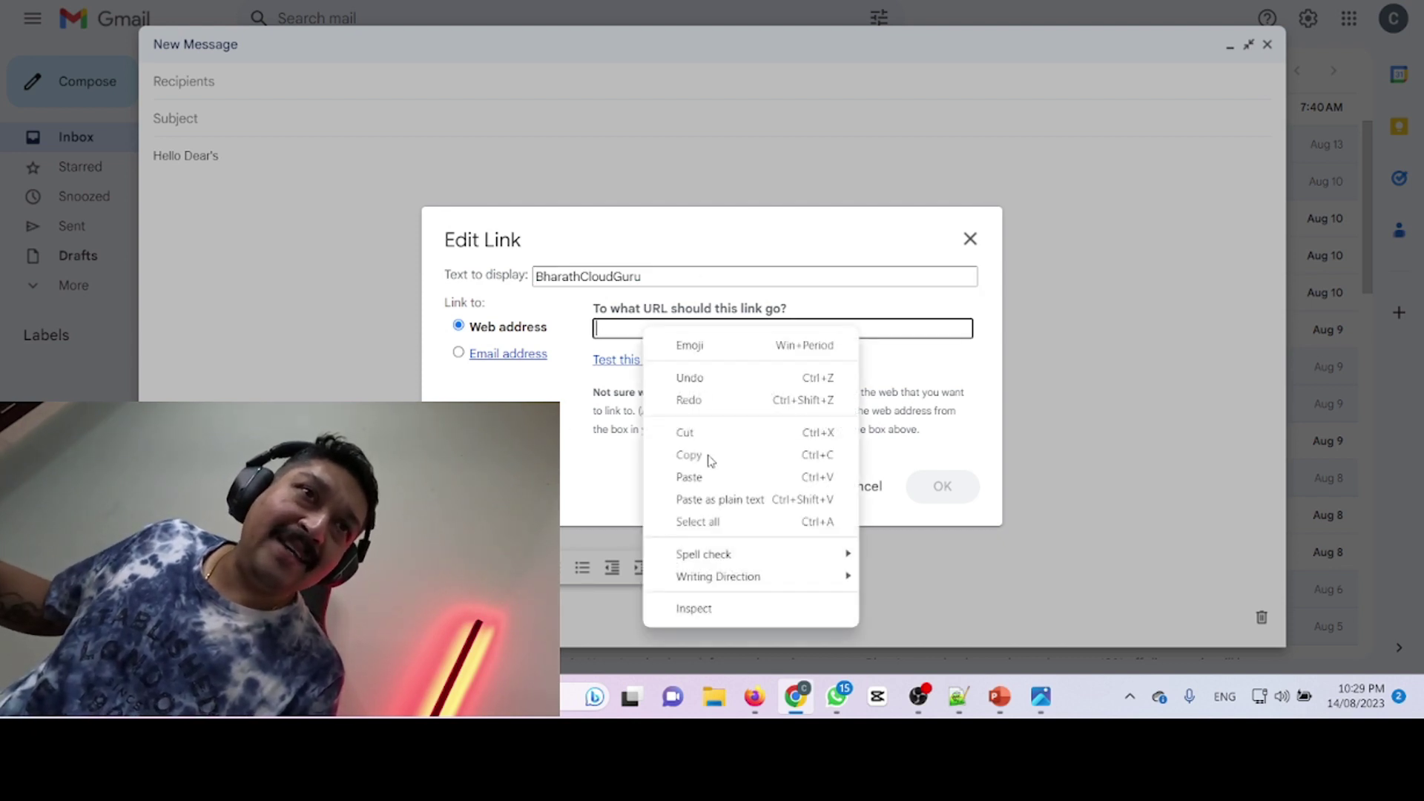
left_click(706, 478)
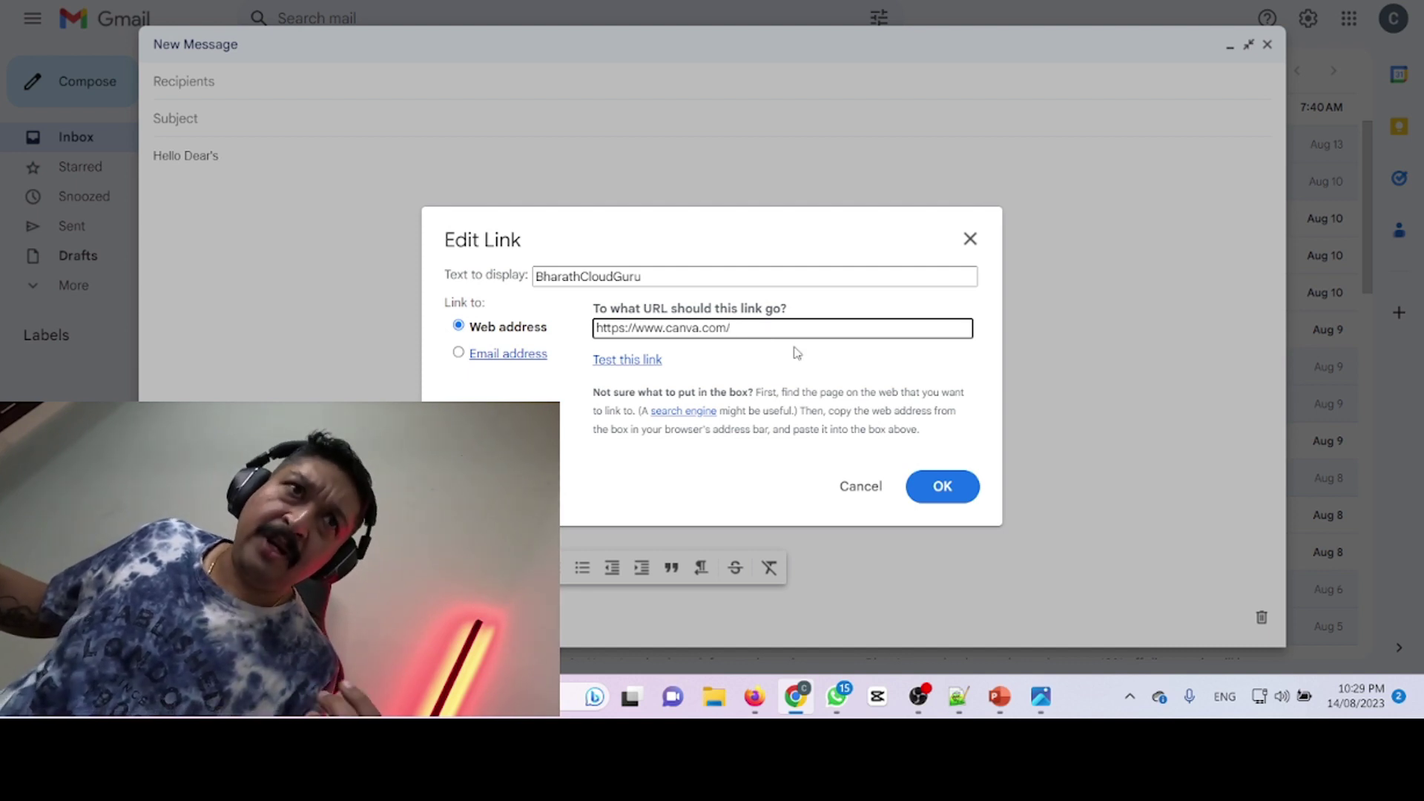
left_click(949, 488)
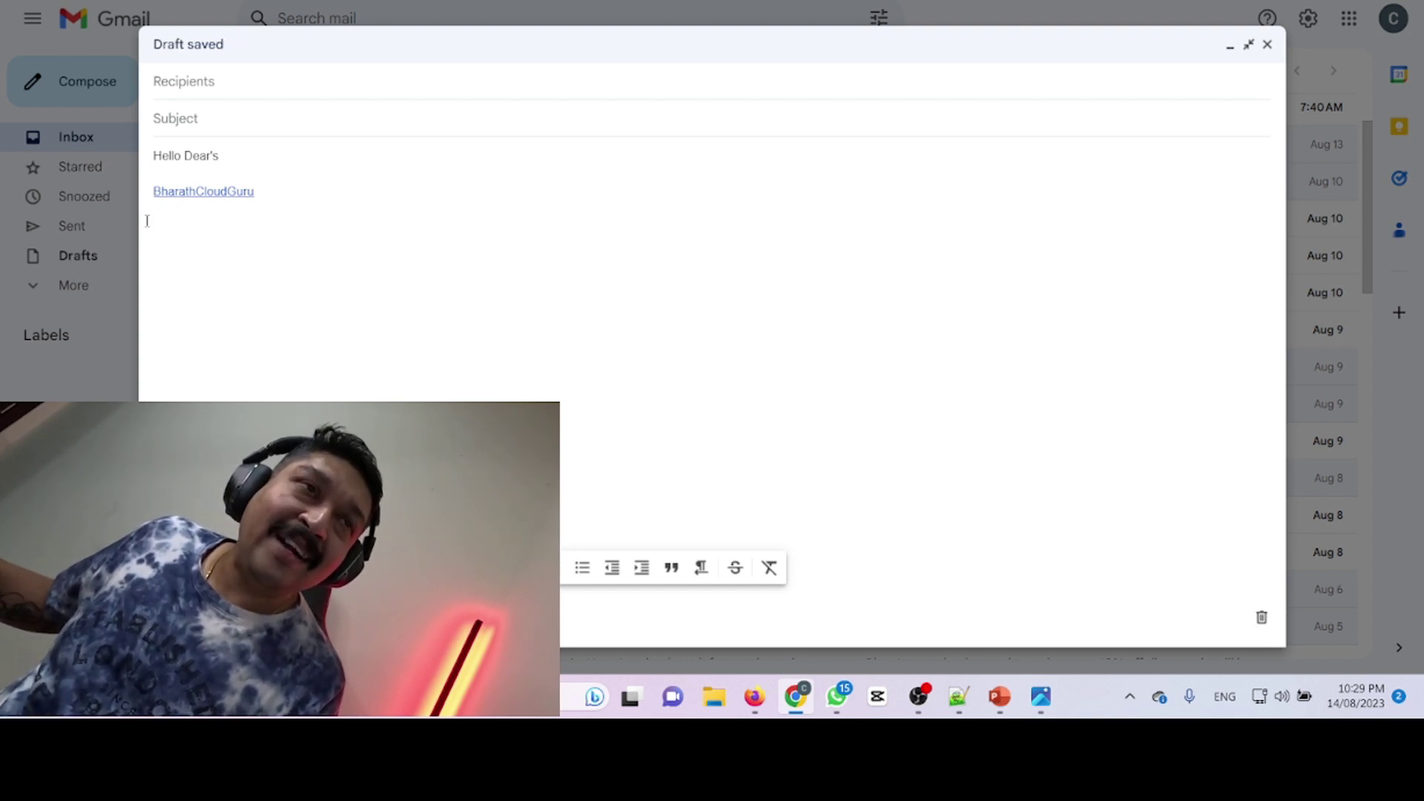
left_click(231, 192)
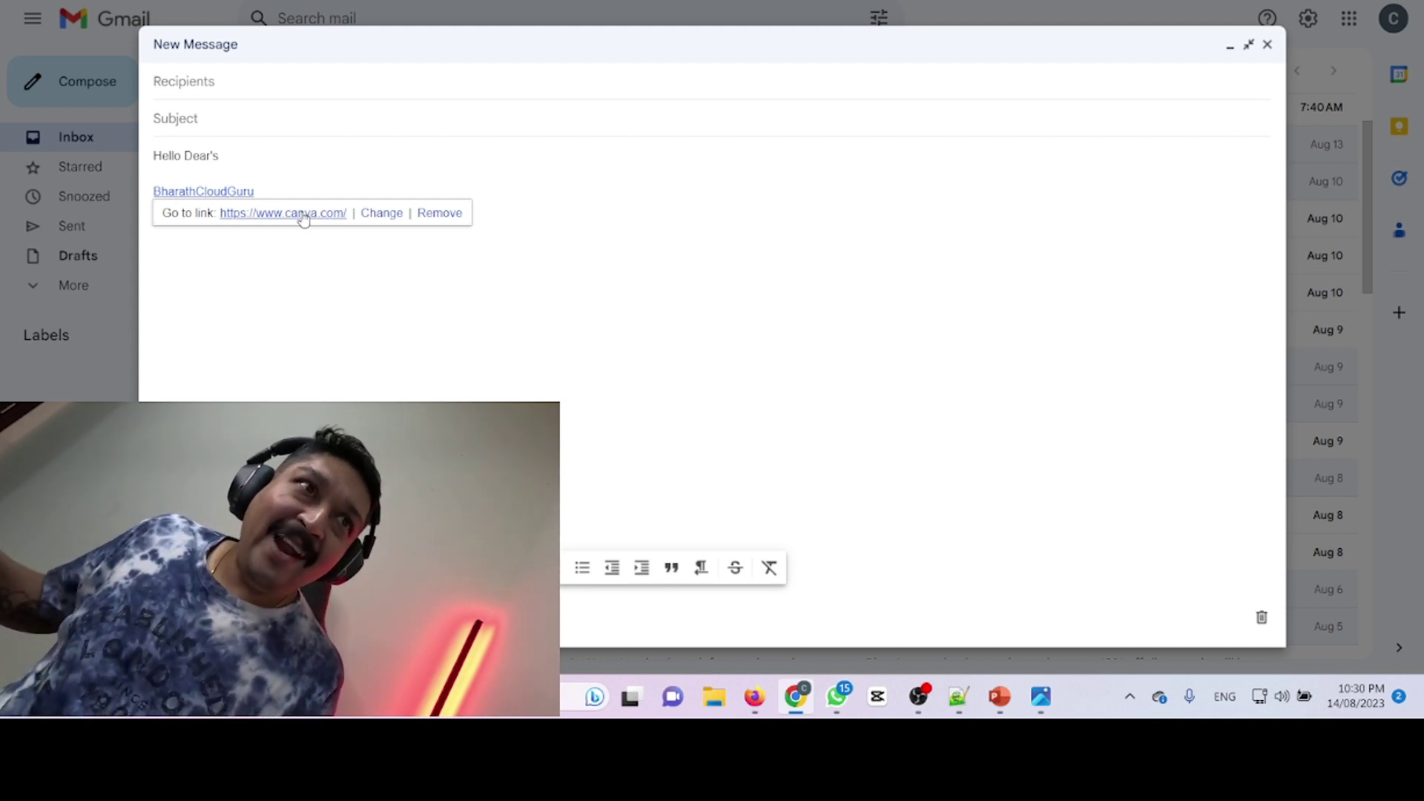
left_click(344, 190)
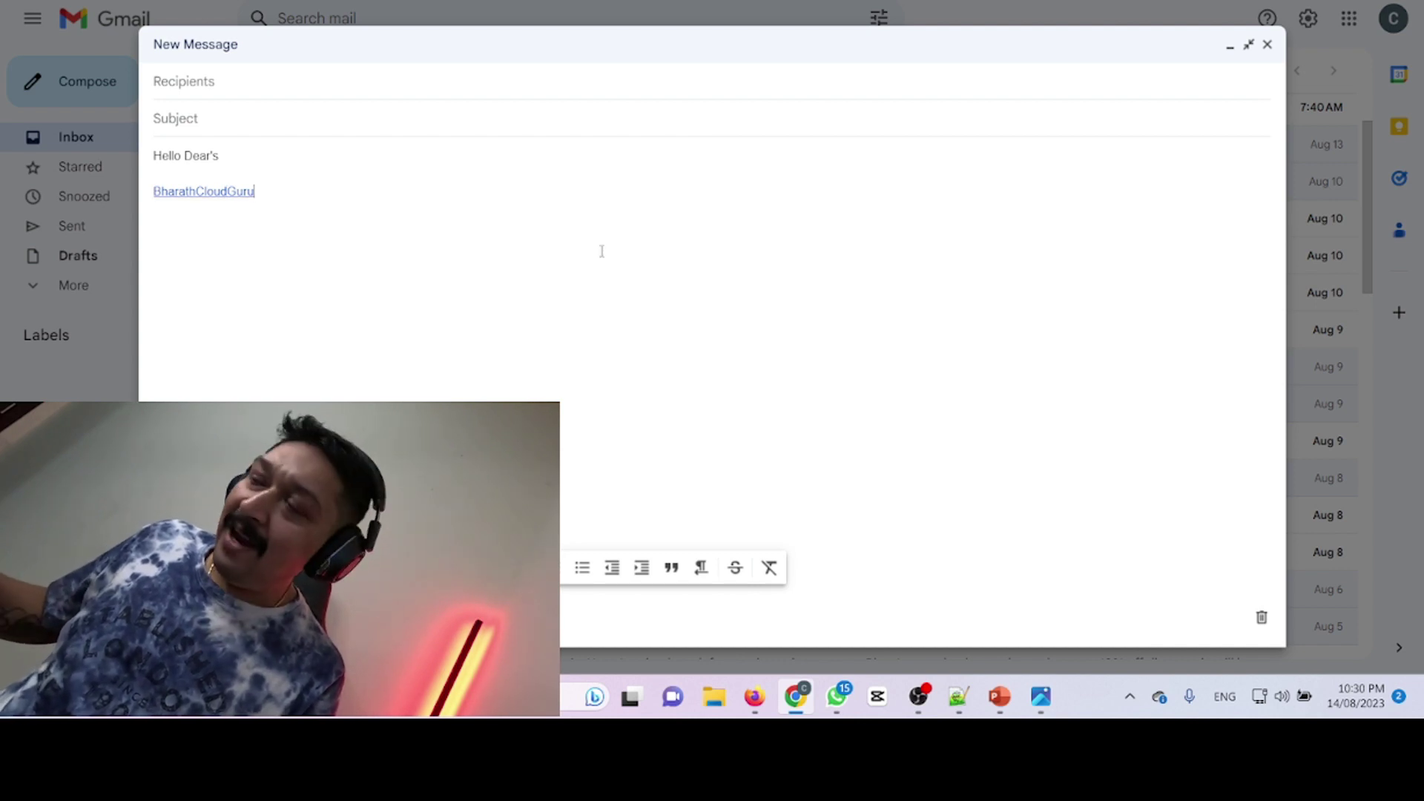
key("Return")
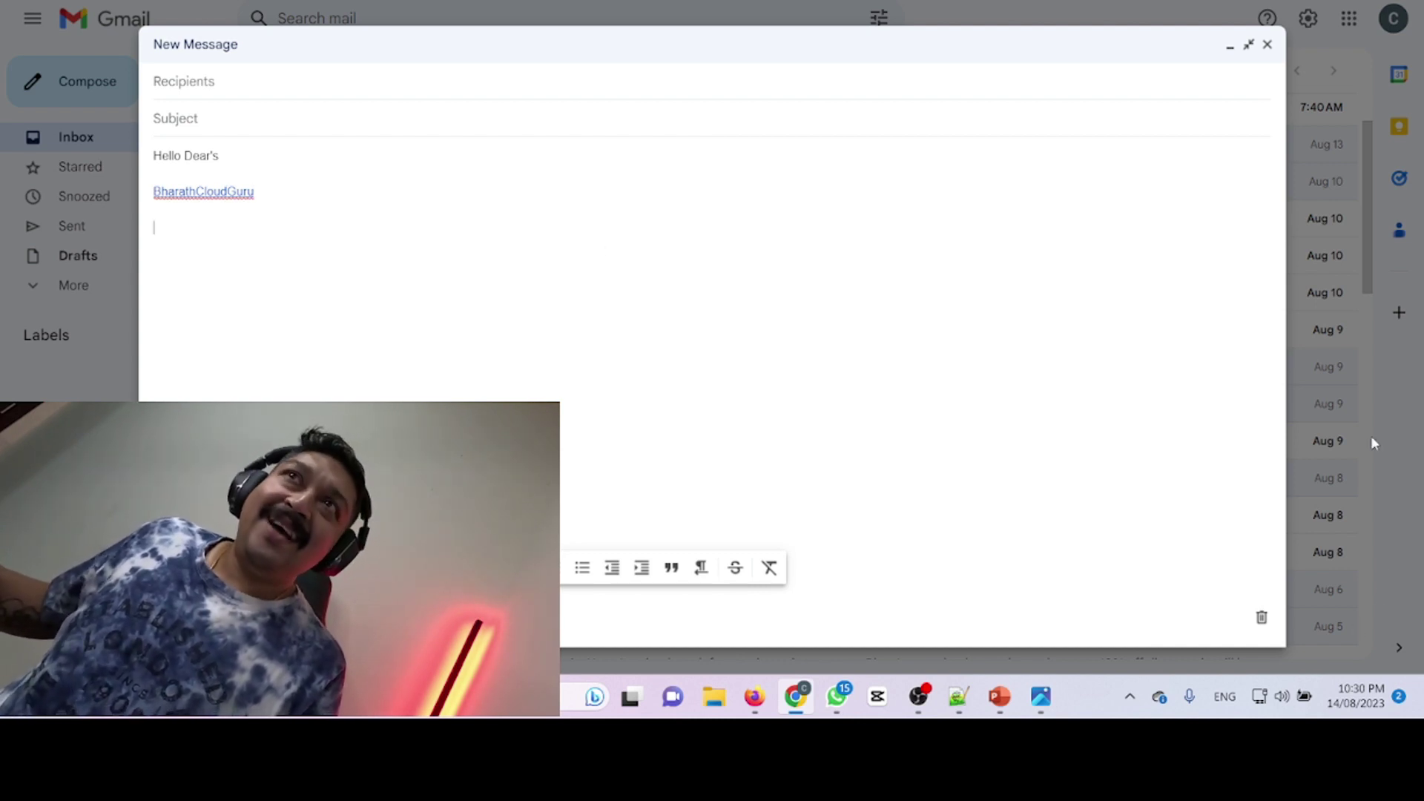
key("alt+Tab")
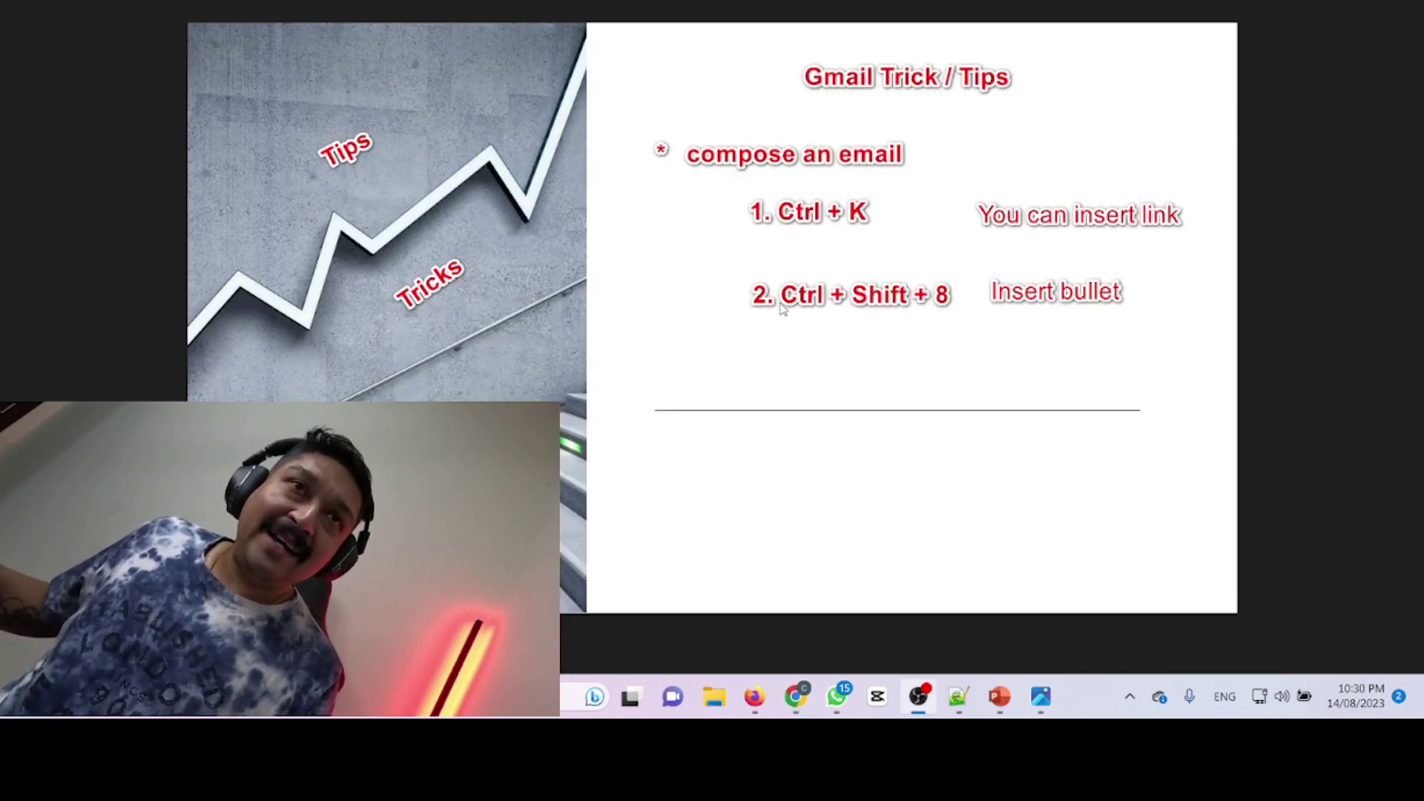
left_click(796, 696)
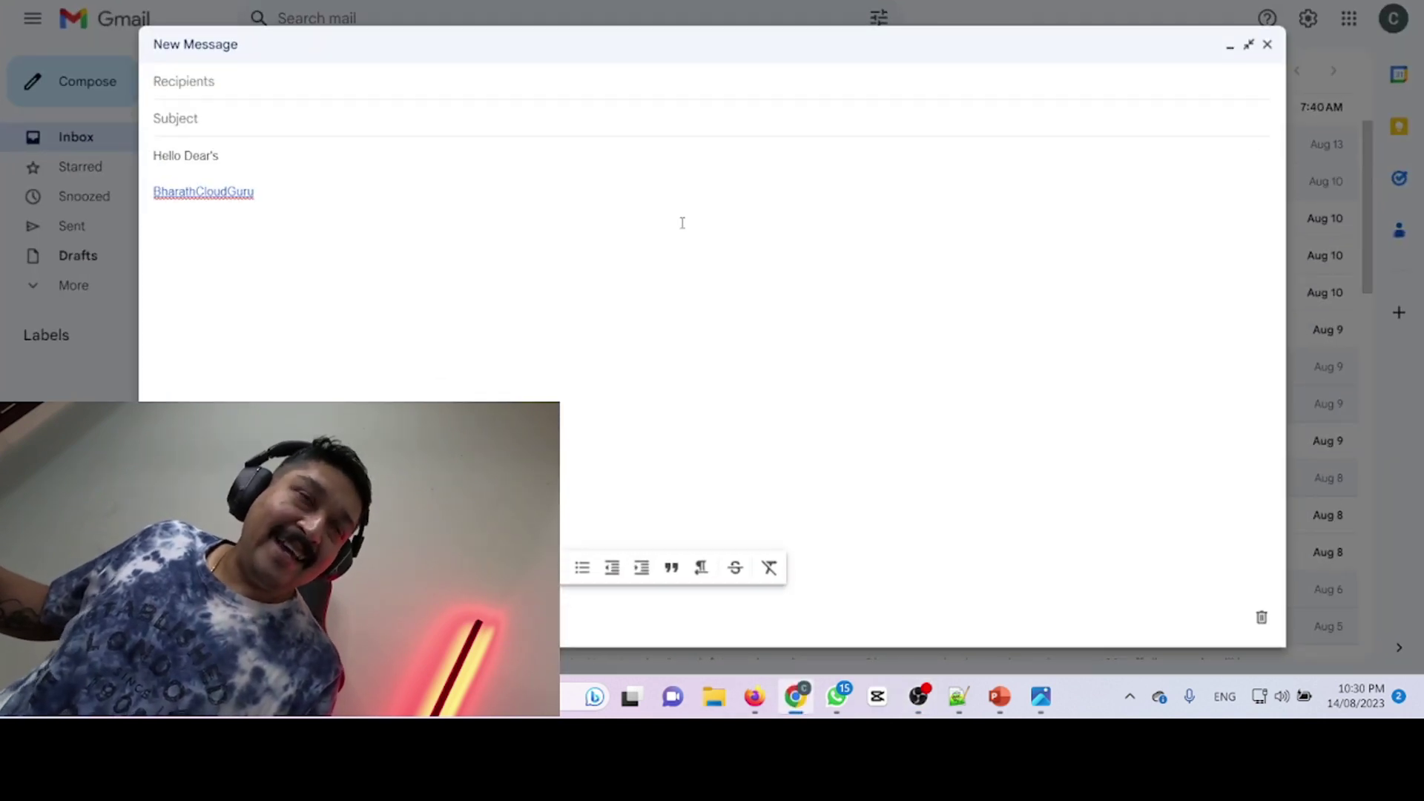
left_click(680, 223)
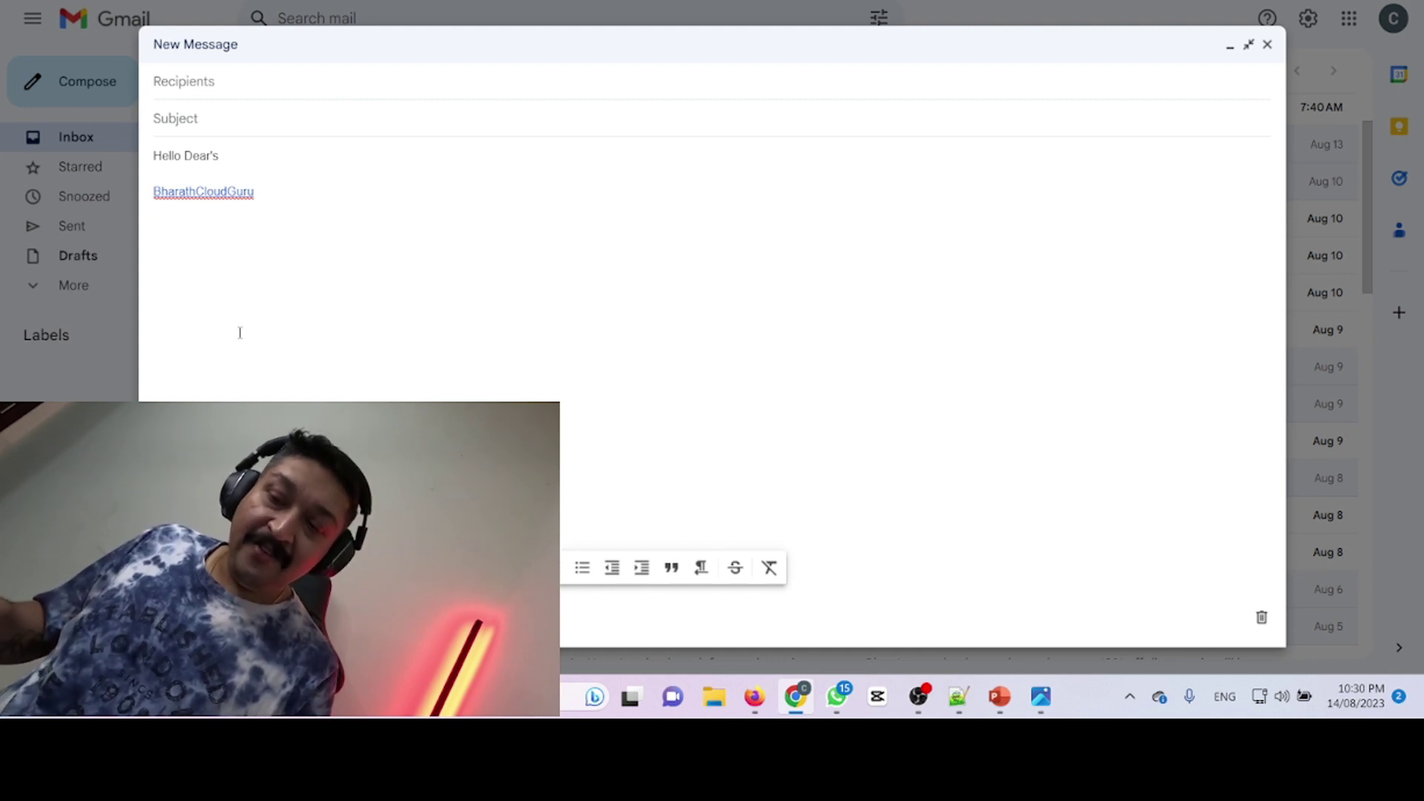
Add a bulleted line 'hello how are you?', fixing the missing space, then start another bullet
key("ctrl+shift+8")
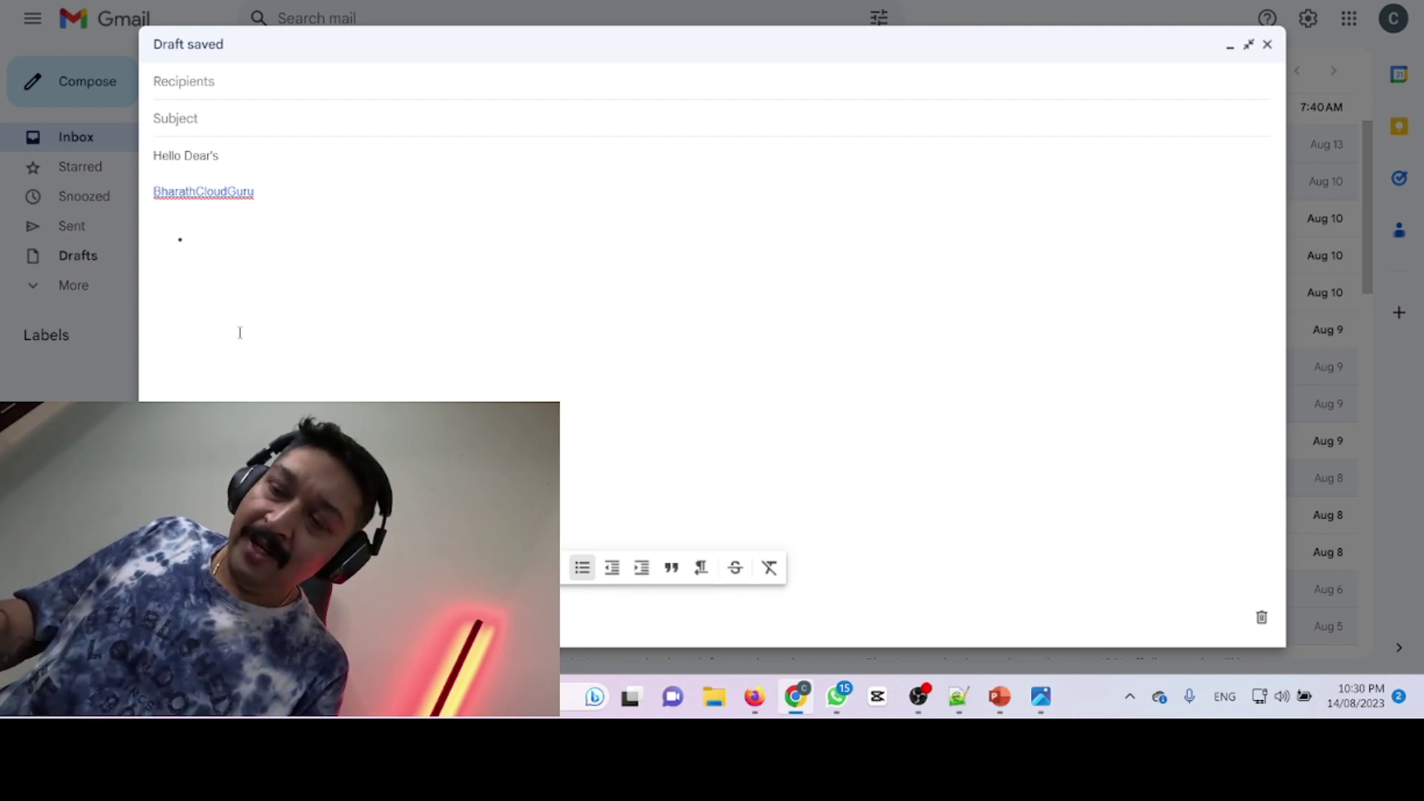
type("hello")
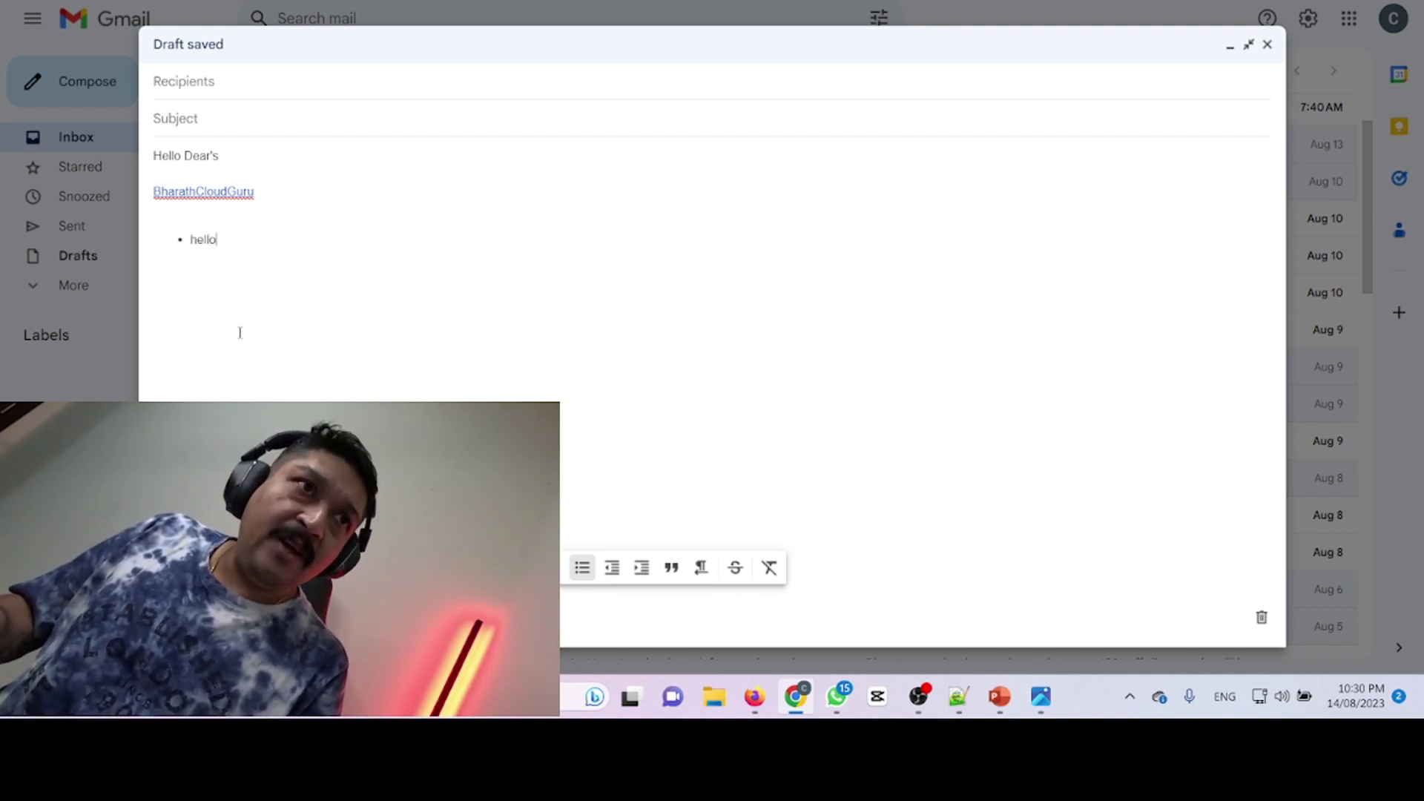
type(" how areyou")
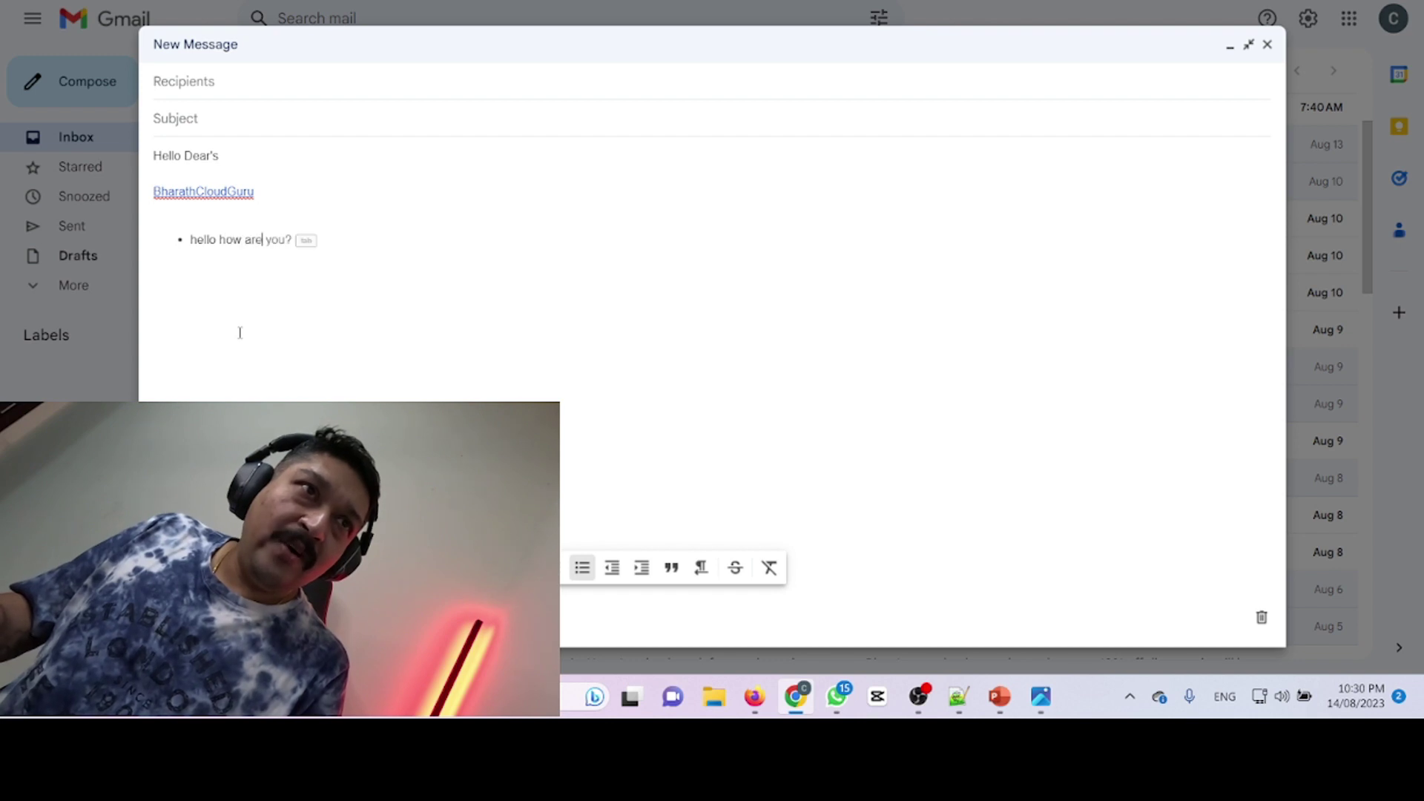
key("BackSpace")
key("BackSpace")
key("BackSpace")
type("you")
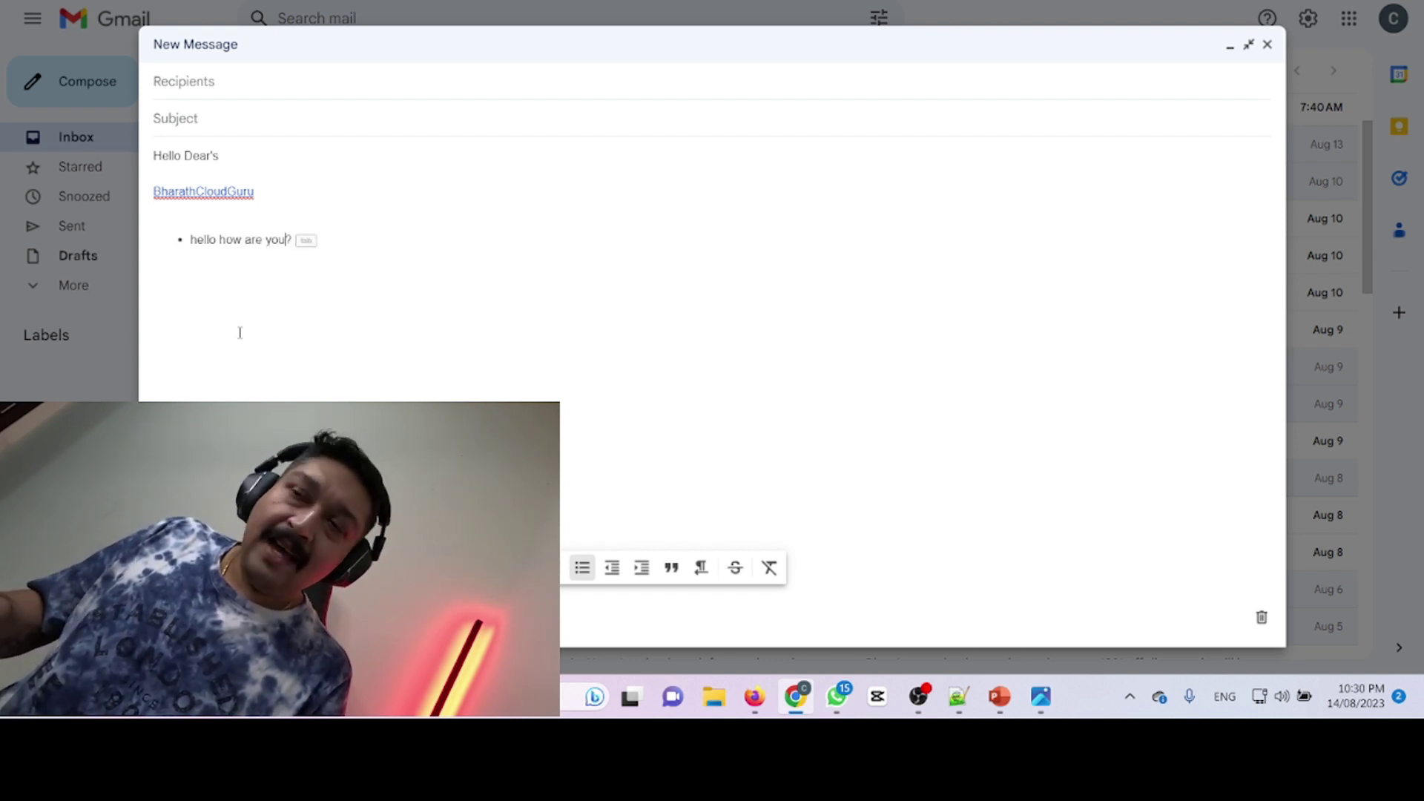
key("Tab")
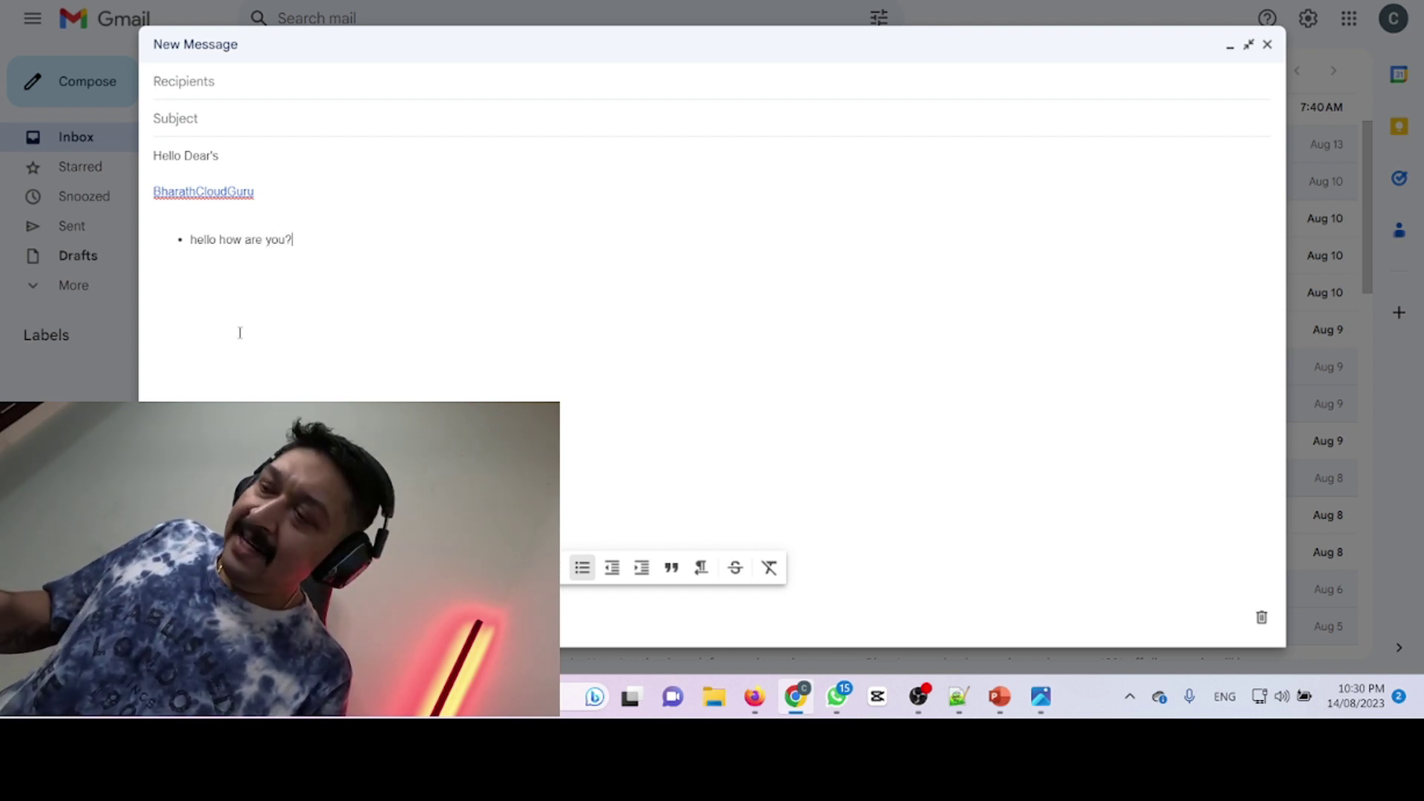
key("Return")
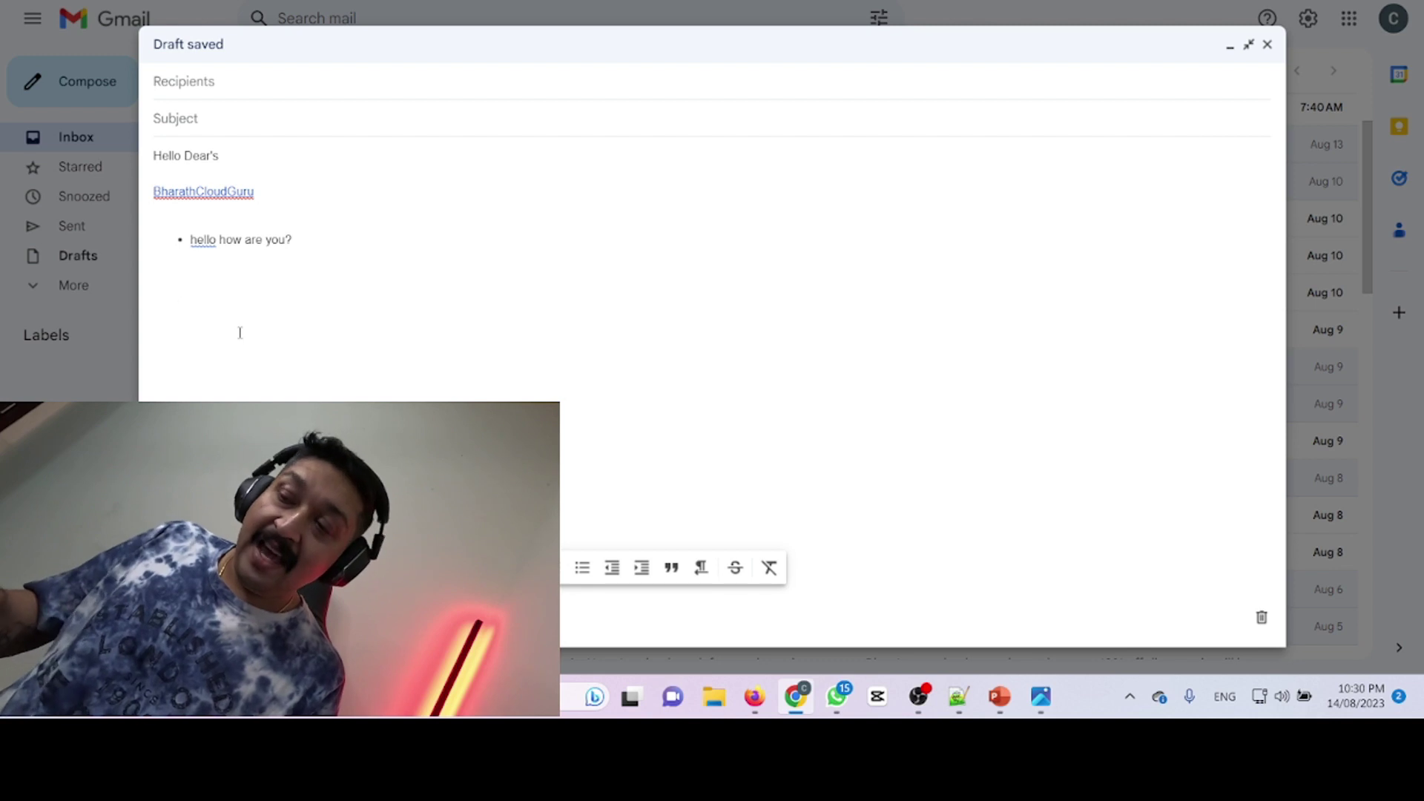
key("ctrl+shift+8")
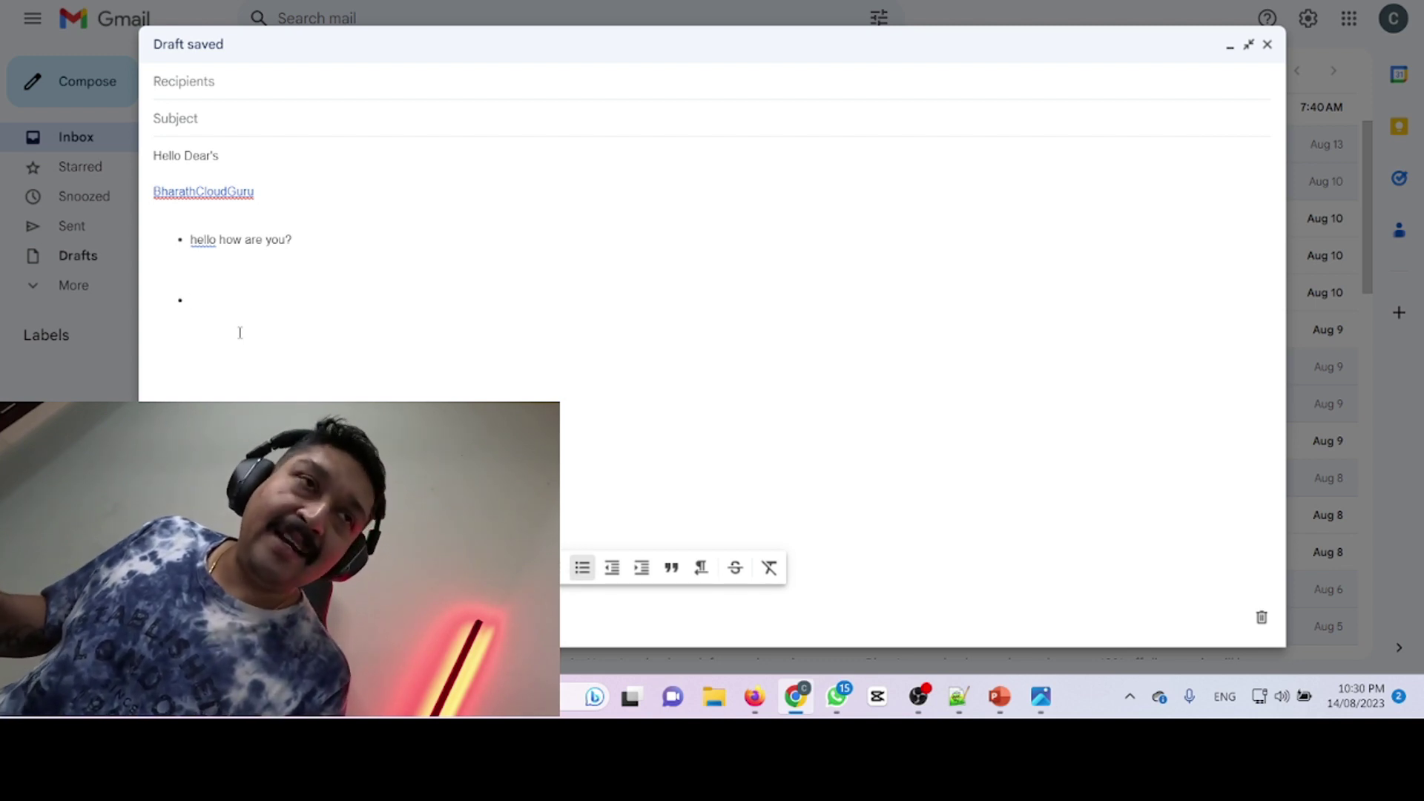
key("ctrl+shift+8")
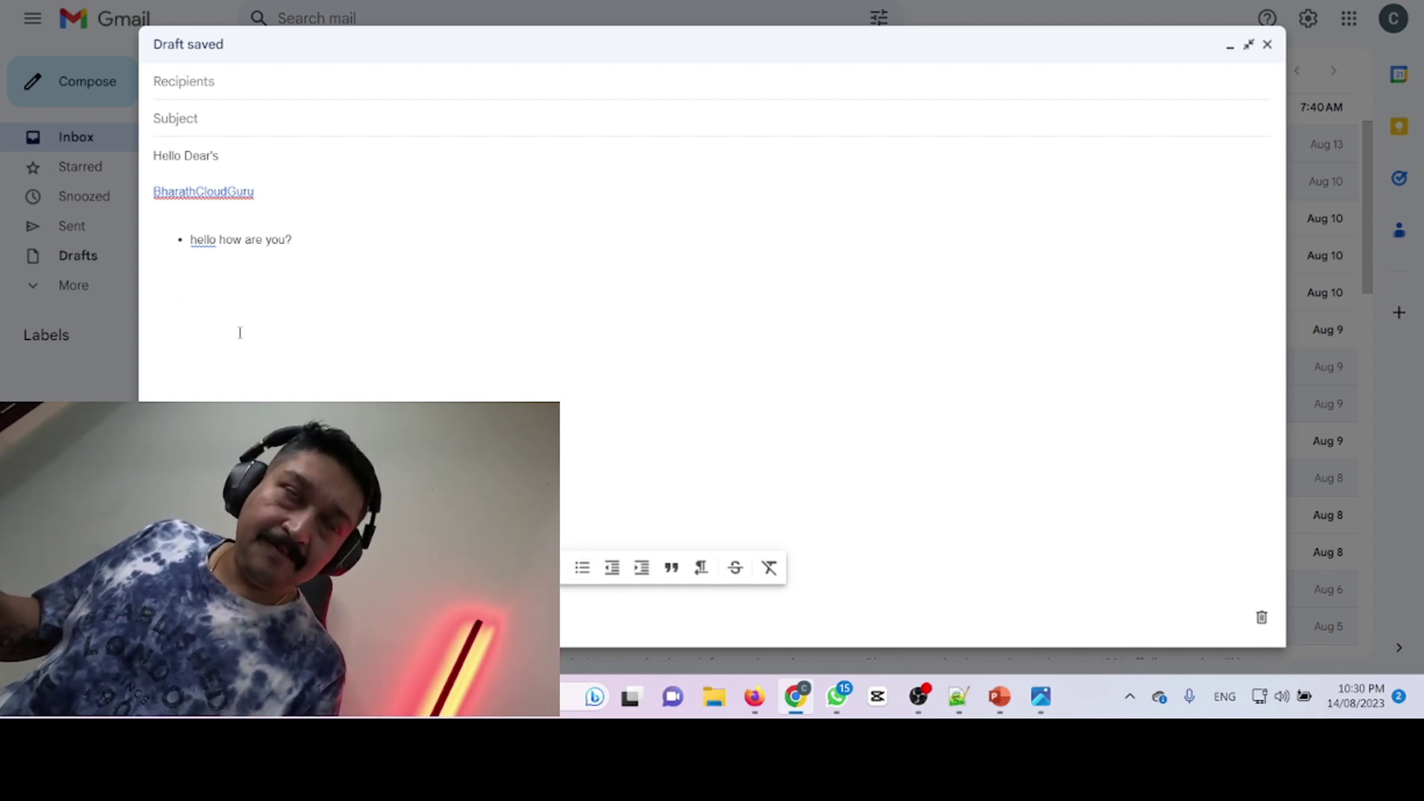